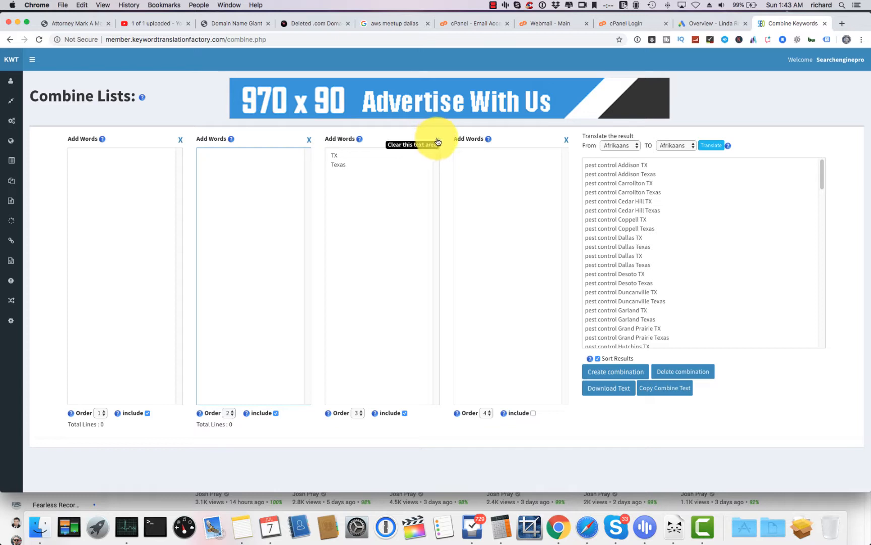
Clear the third and fourth word lists and delete the existing pest control combination results.
{"action": "left_click", "coordinate": [437, 140]}
{"action": "left_click", "coordinate": [566, 141]}
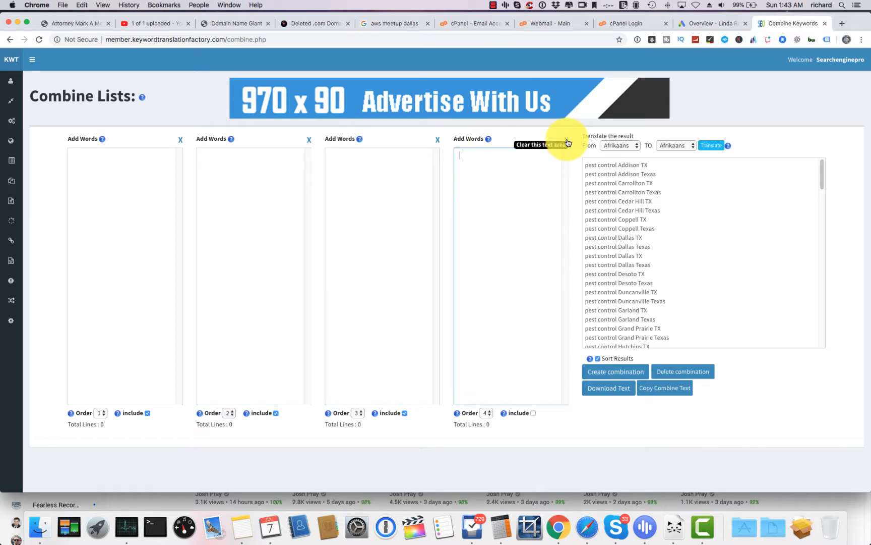
{"action": "left_click", "coordinate": [684, 372]}
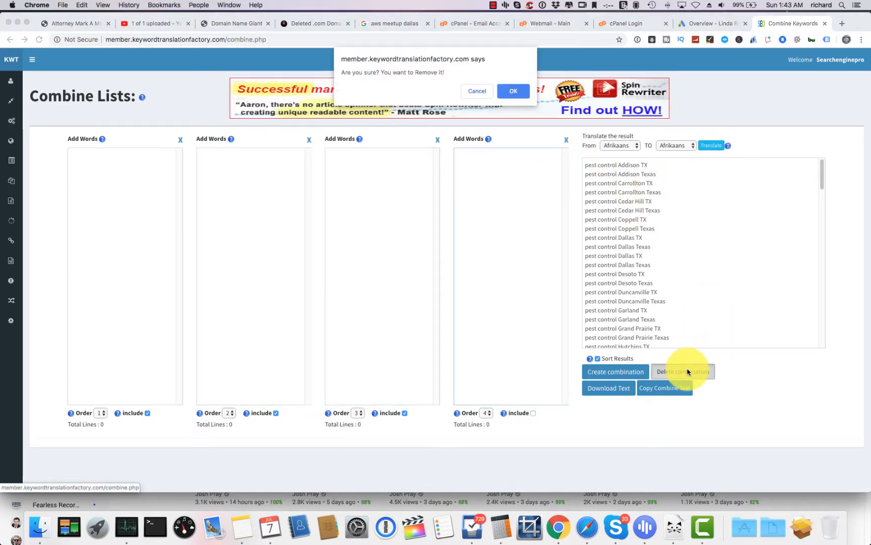
{"action": "left_click", "coordinate": [511, 91]}
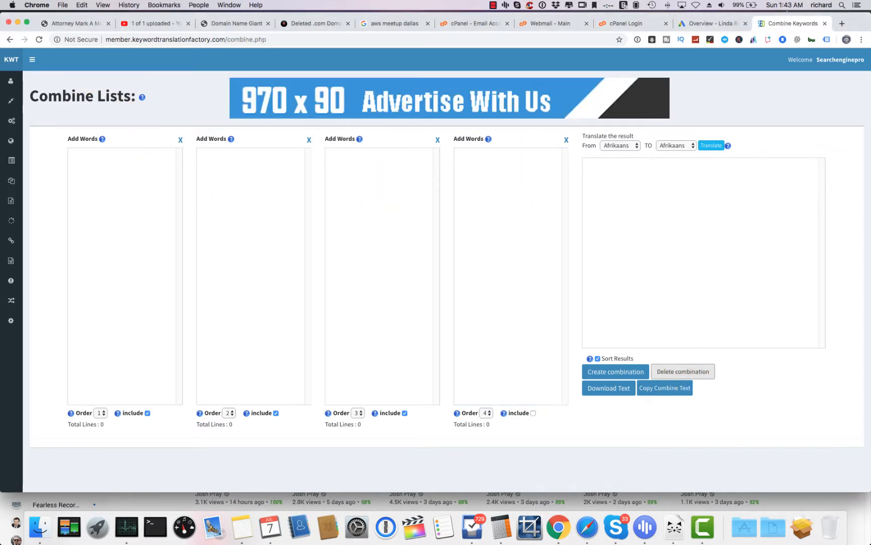
Paste the city list from Altamonte Springs to Winter Springs into the second word list and try to remove the indentation before Daytona Beach.
{"action": "left_click", "coordinate": [229, 184]}
{"action": "type", "text": "Altamonte Springs Daytona Beach Deltona Kissimmee Lakeland Longwood Melbourne Orange City Orlando Palm Bay Palm Coast Sanford The Villages Union Park Winter Garden Winter Park Winter Springs"}
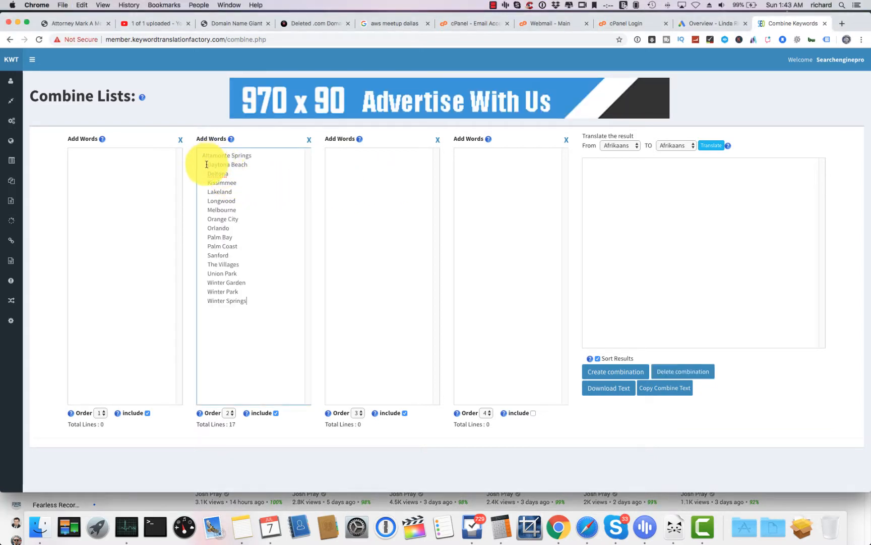
{"action": "left_click", "coordinate": [207, 165]}
{"action": "key", "text": "BackSpace"}
{"action": "key", "text": "BackSpace"}
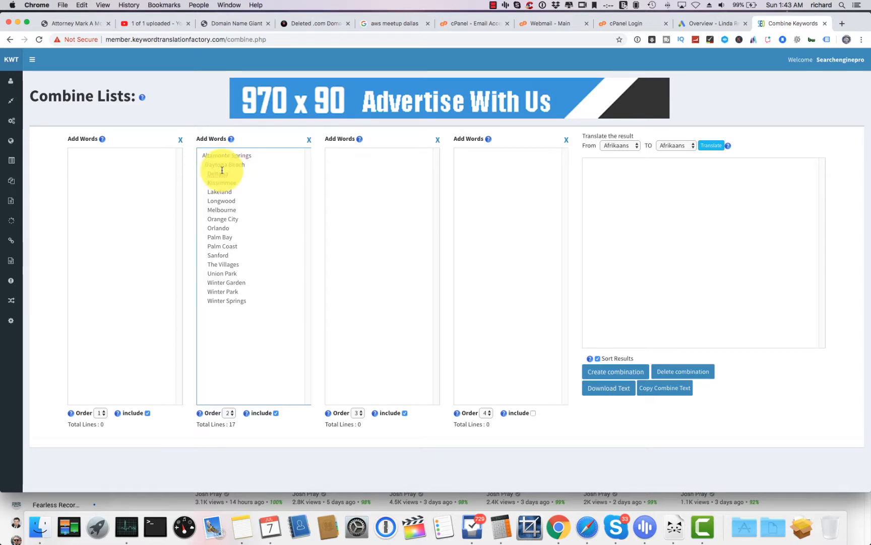
{"action": "key", "text": "BackSpace"}
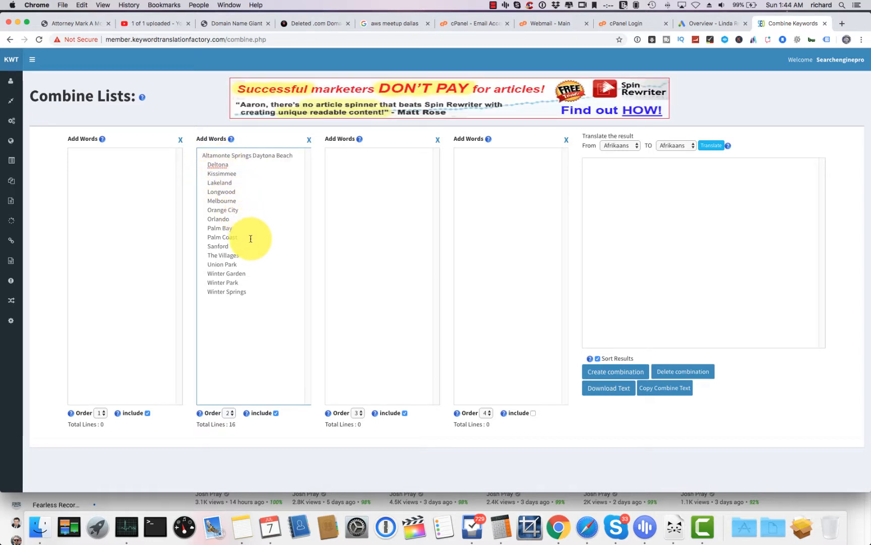
{"action": "left_click_drag", "start_coordinate": [249, 292], "coordinate": [200, 159]}
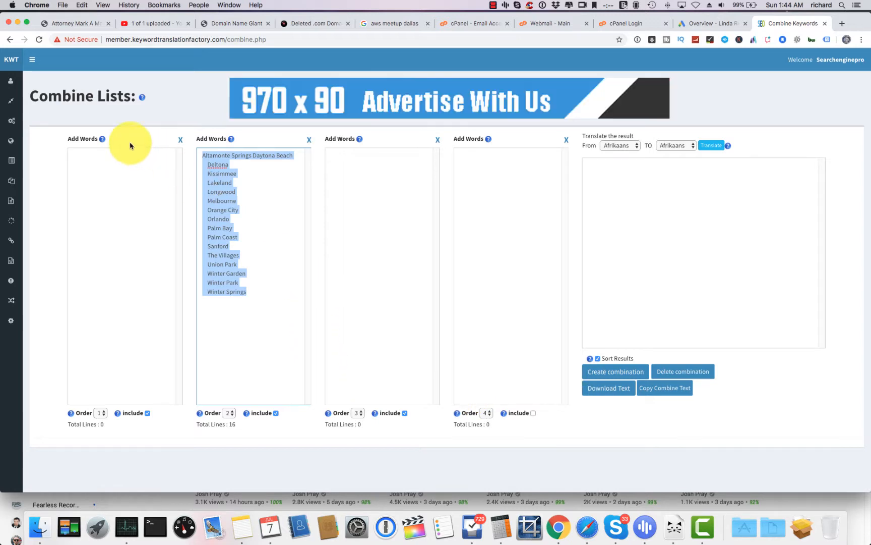
Open the Scrub Keywords tool and replace its existing text with the city list from Altamonte Springs to Winter Springs.
{"action": "mouse_move", "coordinate": [17, 85]}
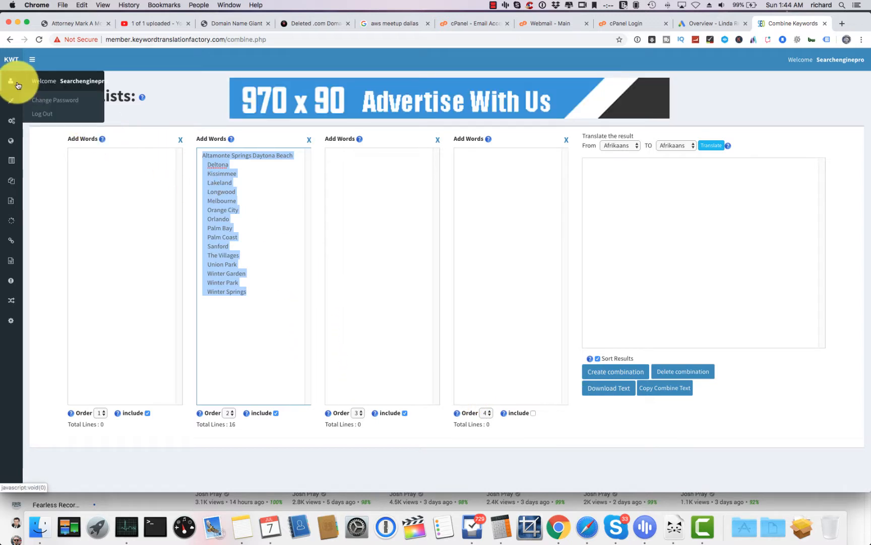
{"action": "left_click", "coordinate": [8, 61]}
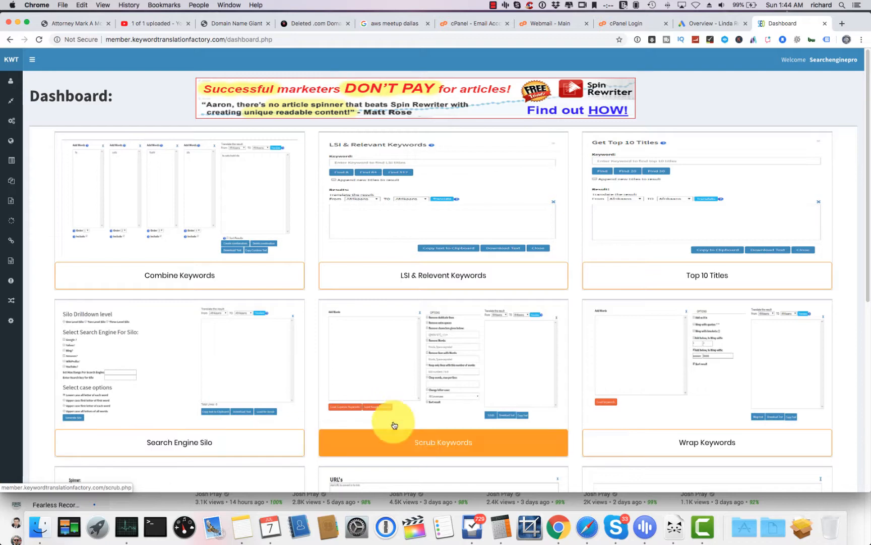
{"action": "left_click", "coordinate": [438, 449]}
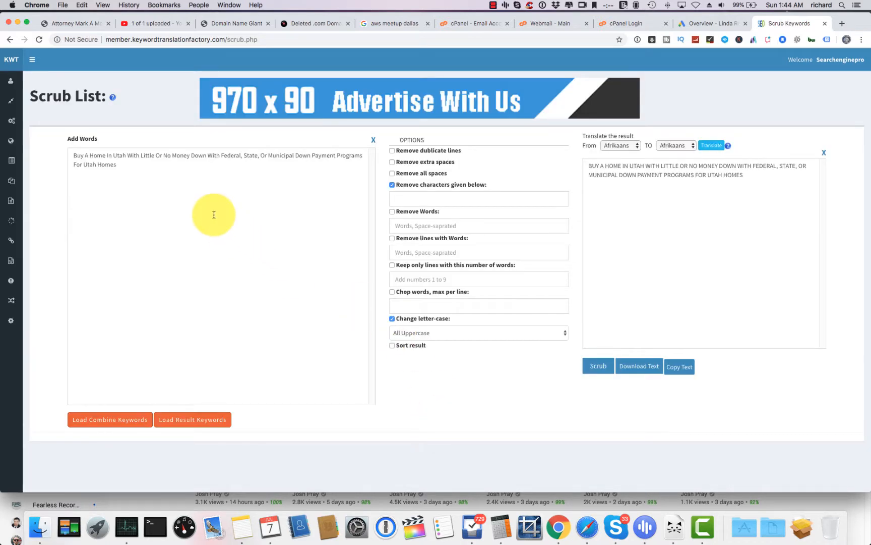
{"action": "left_click_drag", "start_coordinate": [132, 175], "coordinate": [56, 140]}
{"action": "type", "text": "Altamonte Springs Daytona Beach Deltona Kissimmee Lakeland Longwood Melbourne Orange City Orlando Palm Bay Palm Coast Sanford The Villages Union Park Winter Garden Winter Park Winter Springs"}
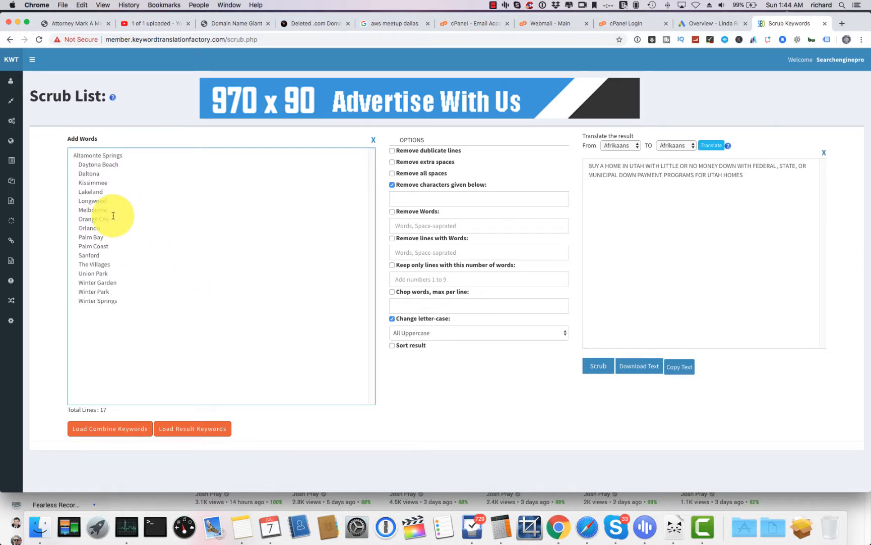
Enable removal of extra spaces and duplicate lines, and scrub the city list.
{"action": "left_click", "coordinate": [393, 161]}
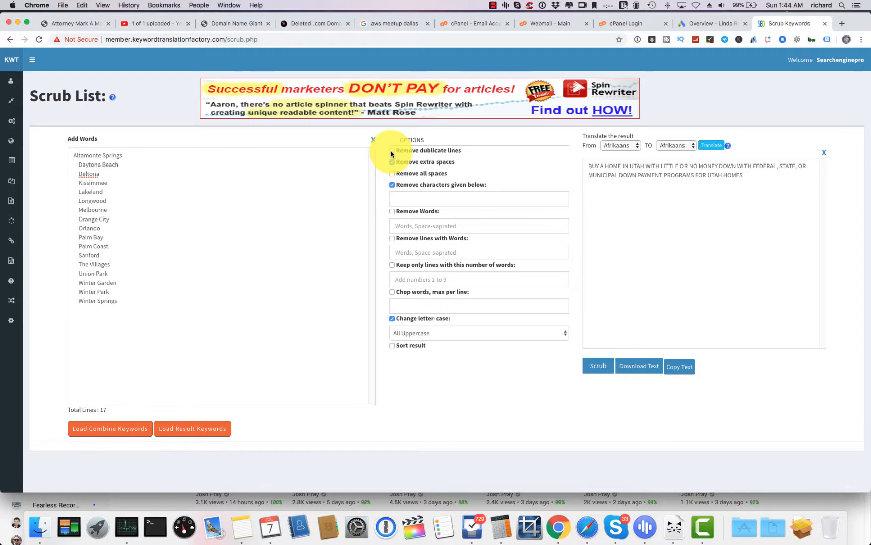
{"action": "left_click", "coordinate": [391, 151]}
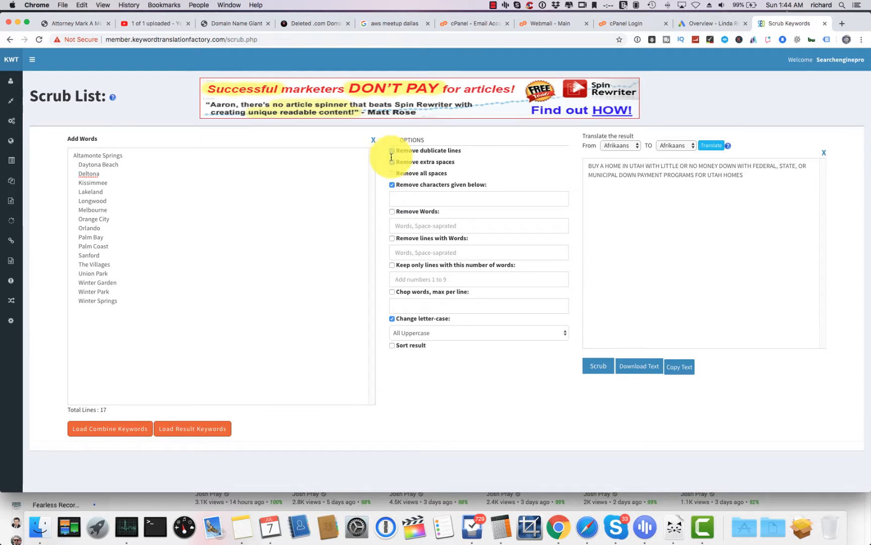
{"action": "left_click", "coordinate": [598, 367]}
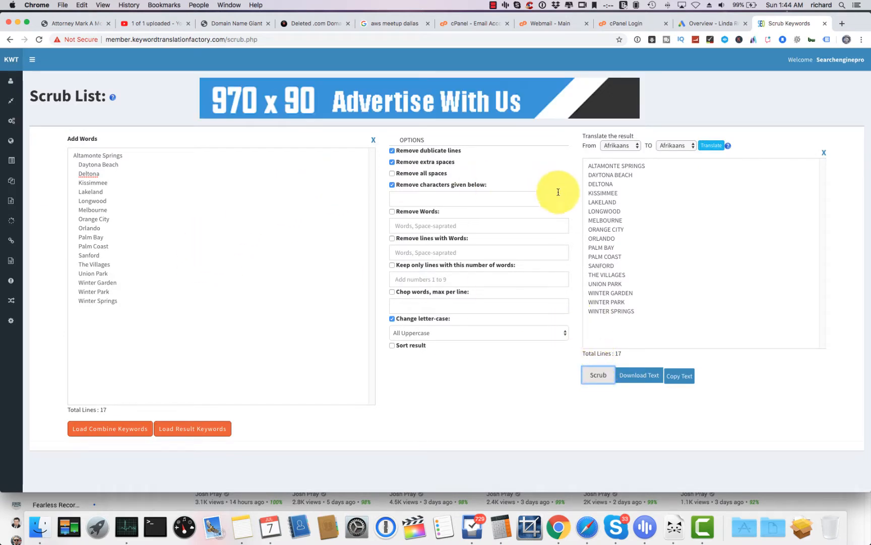
Copy the entire scrubbed city list and open the Combine Keywords tool.
{"action": "left_click", "coordinate": [642, 313]}
{"action": "left_click_drag", "start_coordinate": [637, 313], "coordinate": [578, 169]}
{"action": "right_click", "coordinate": [606, 180]}
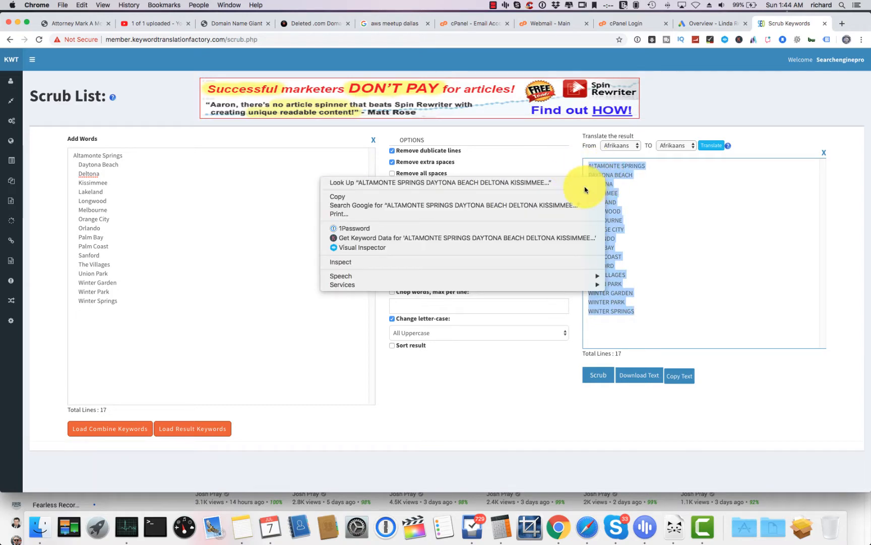
{"action": "left_click", "coordinate": [335, 196]}
{"action": "mouse_move", "coordinate": [1, 88]}
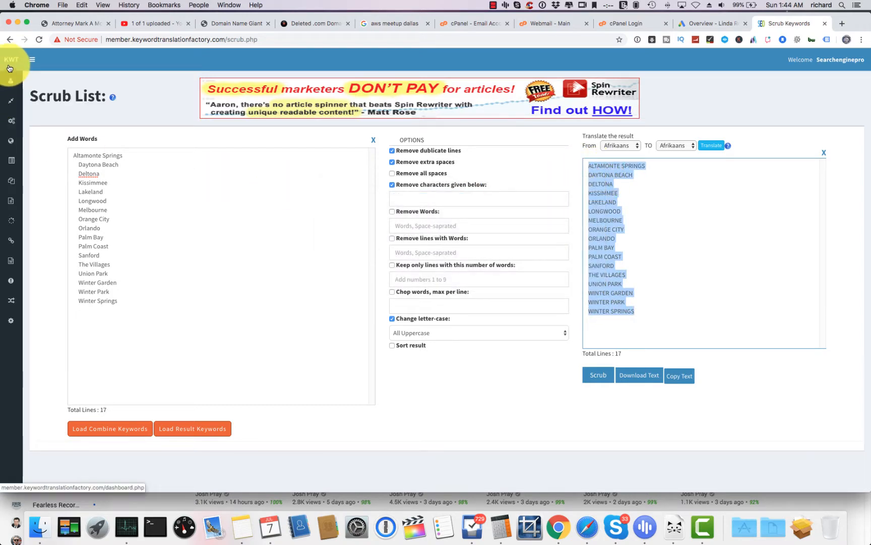
{"action": "left_click", "coordinate": [9, 63]}
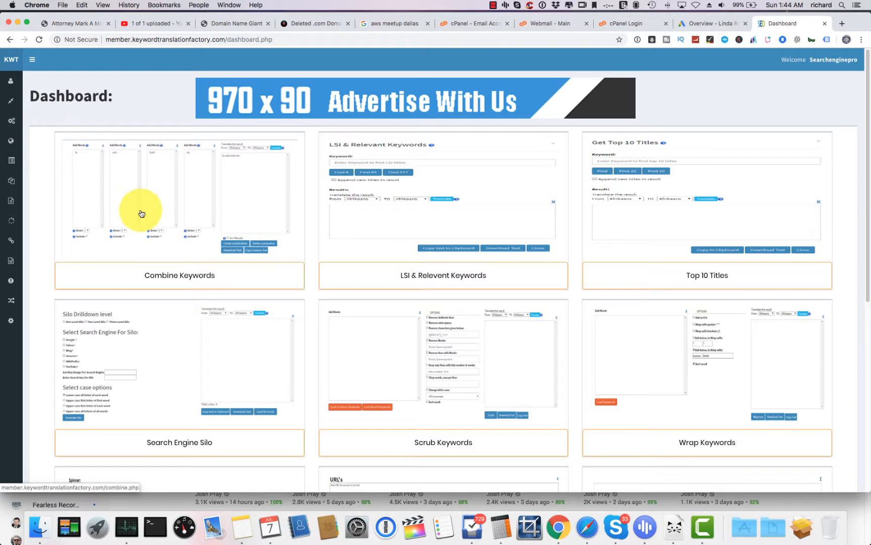
{"action": "left_click", "coordinate": [181, 272]}
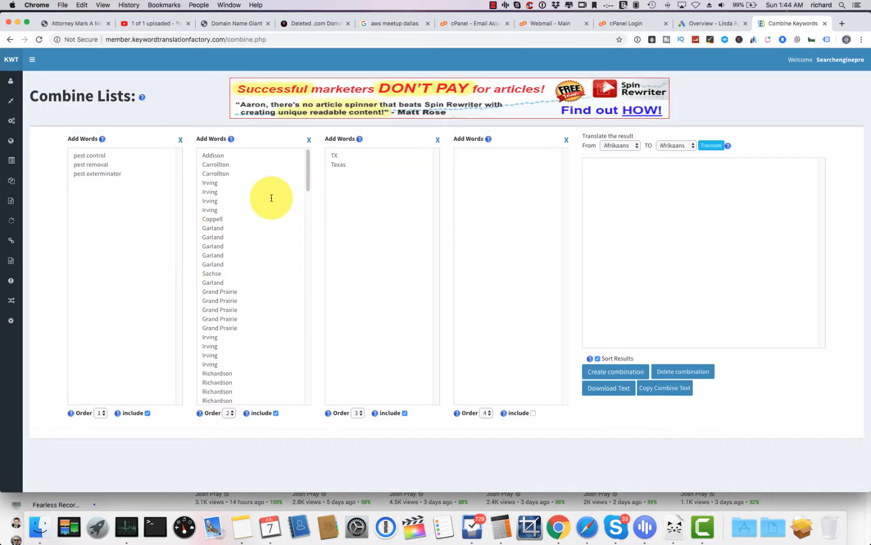
Clear the first three word lists and delete the stored combination.
{"action": "left_click", "coordinate": [180, 140]}
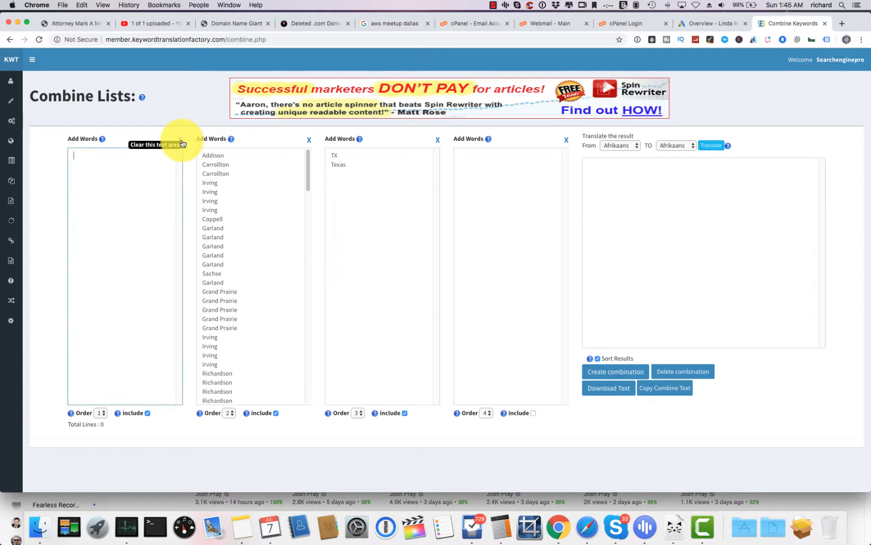
{"action": "left_click", "coordinate": [309, 139]}
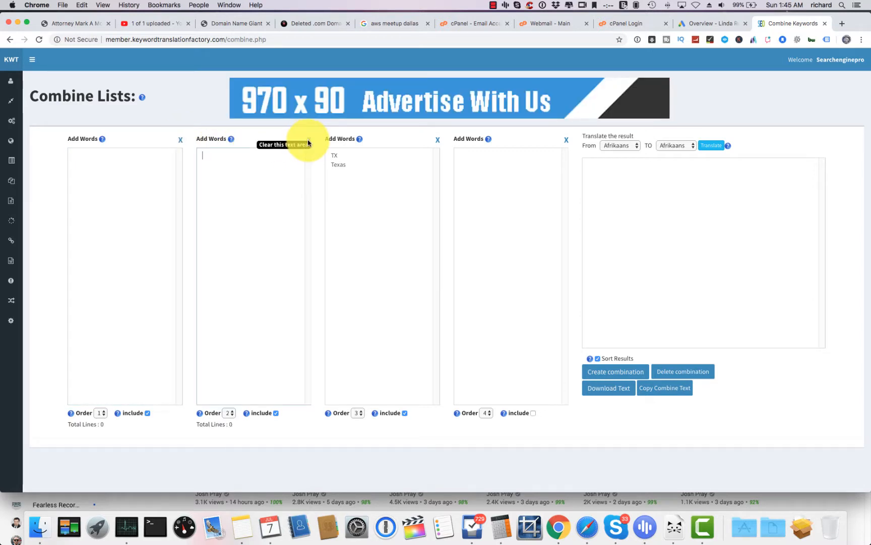
{"action": "left_click", "coordinate": [437, 139]}
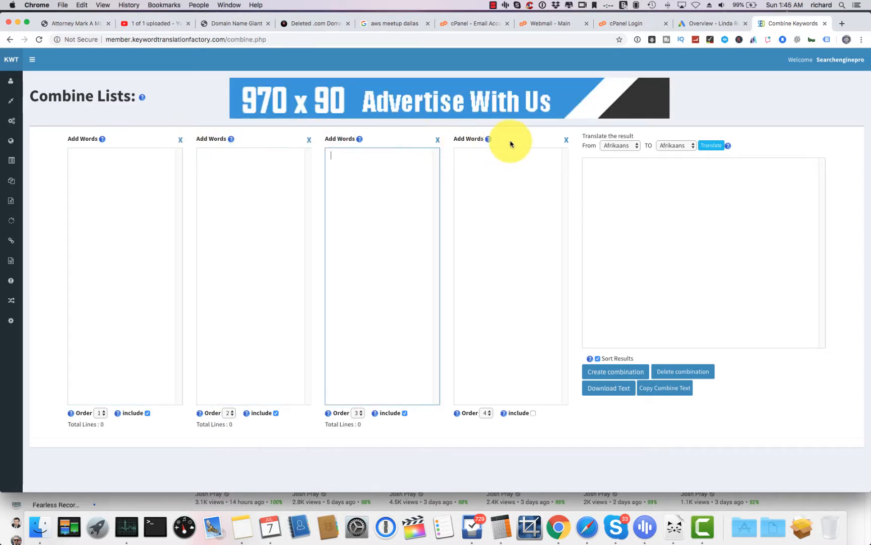
{"action": "left_click", "coordinate": [681, 371]}
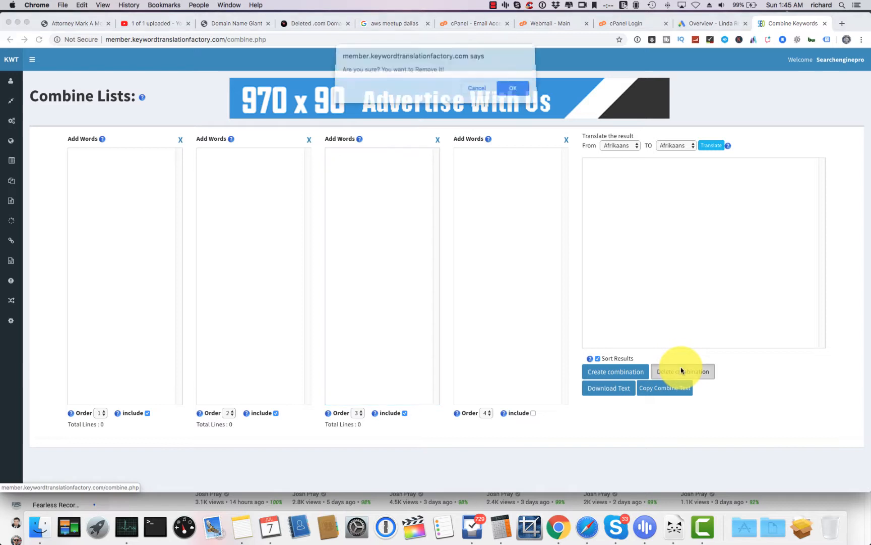
{"action": "left_click", "coordinate": [514, 91]}
Paste the scrubbed cities into the second word list and enter remodel and remodeling on separate lines in the first list.
{"action": "left_click", "coordinate": [259, 193]}
{"action": "key", "text": "super+v"}
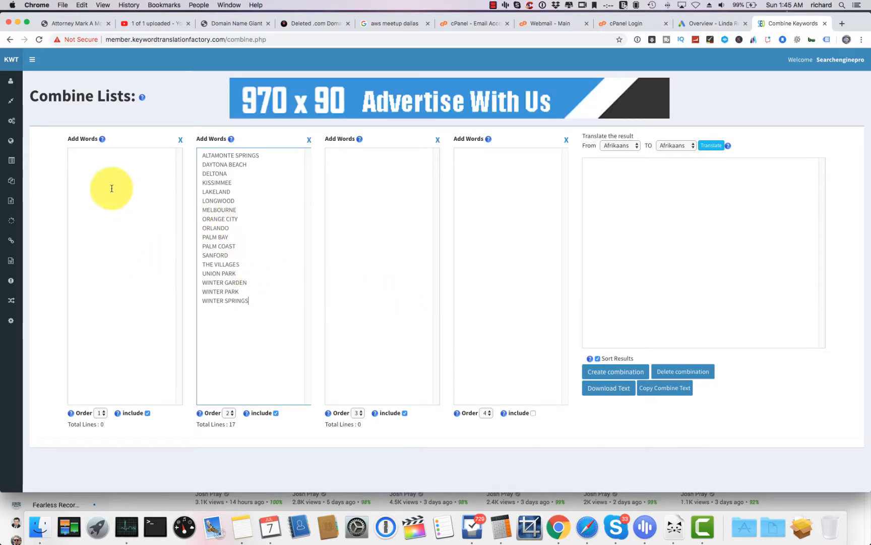
{"action": "left_click", "coordinate": [101, 175]}
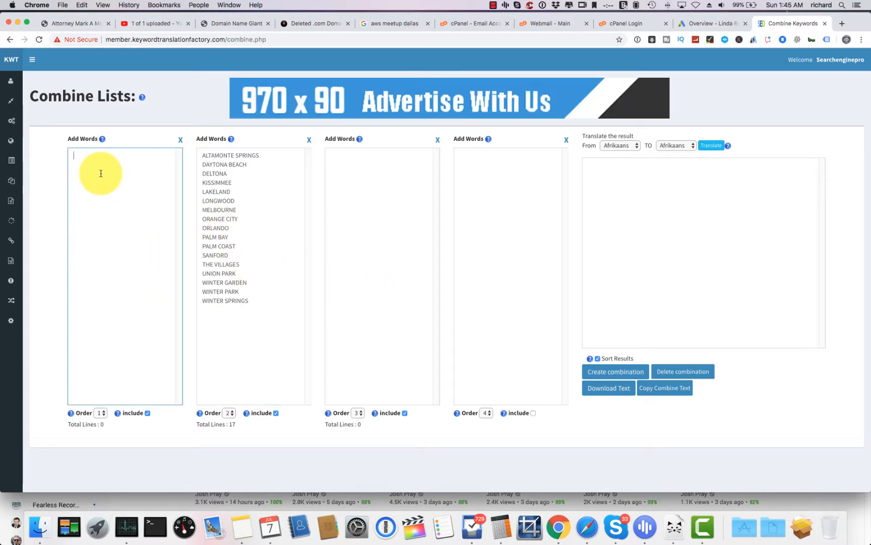
{"action": "type", "text": "re"}
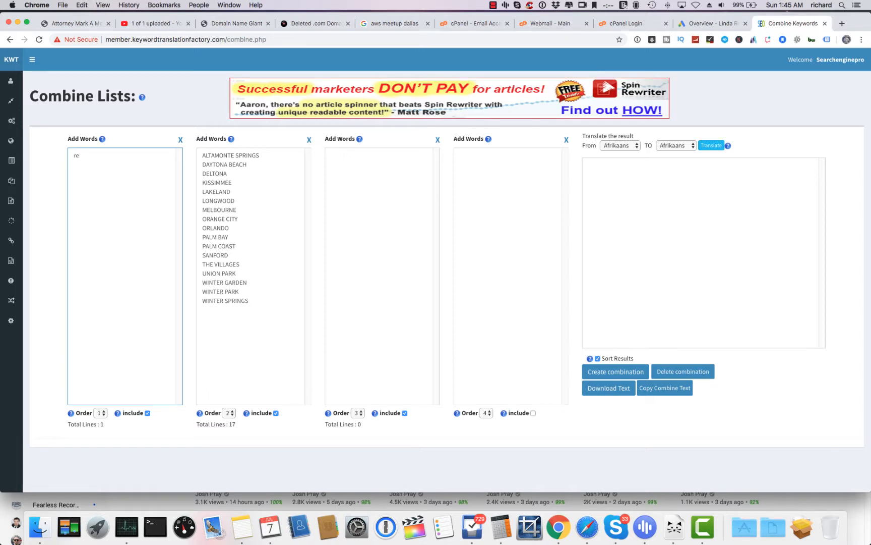
{"action": "type", "text": "mo"}
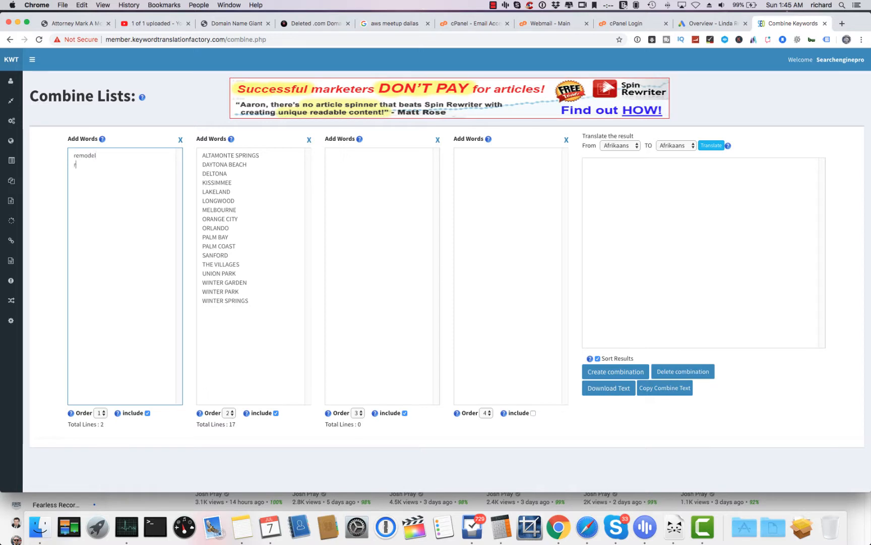
{"action": "type", "text": "del remodeling"}
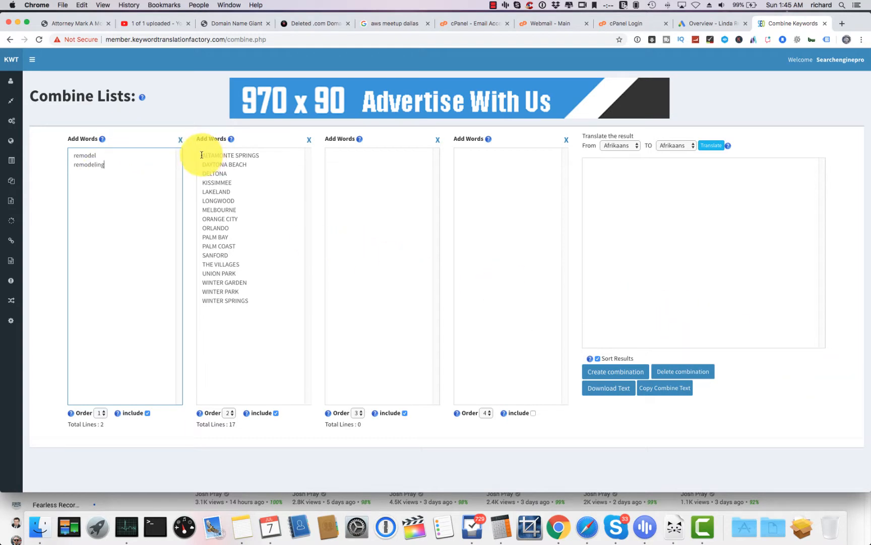
Move the whole city list from the second word list to the third.
{"action": "left_click_drag", "start_coordinate": [201, 154], "coordinate": [260, 303]}
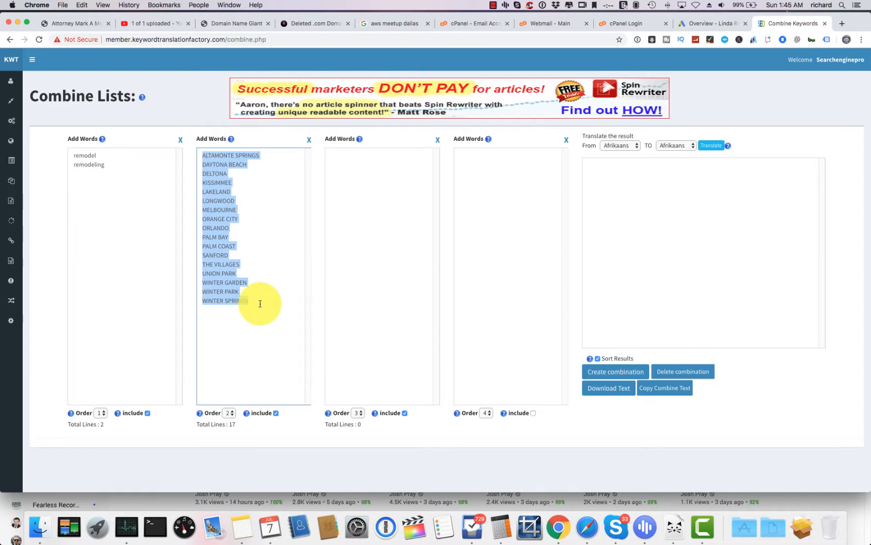
{"action": "key", "text": "super+x"}
{"action": "left_click", "coordinate": [379, 221]}
{"action": "key", "text": "super+v"}
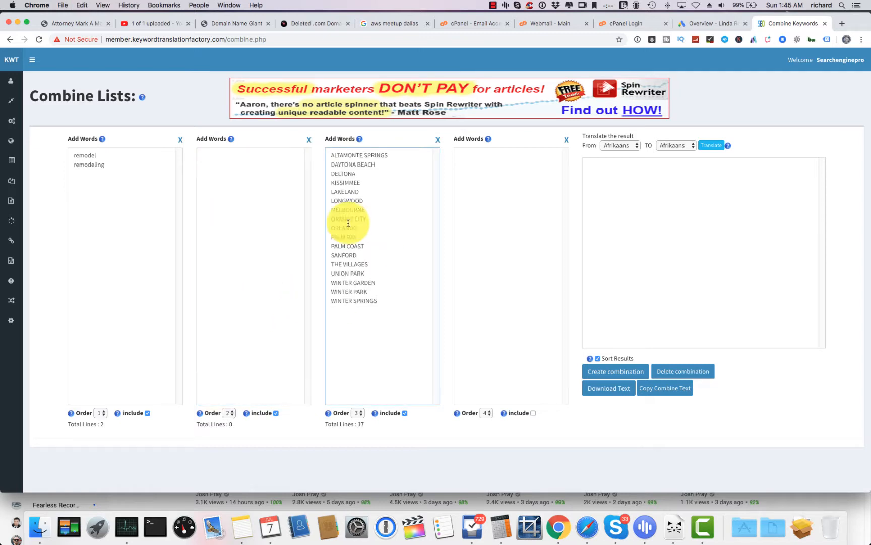
Move remodel and remodeling from the first word list to the second and add renovation on a new line there.
{"action": "left_click_drag", "start_coordinate": [104, 165], "coordinate": [72, 156]}
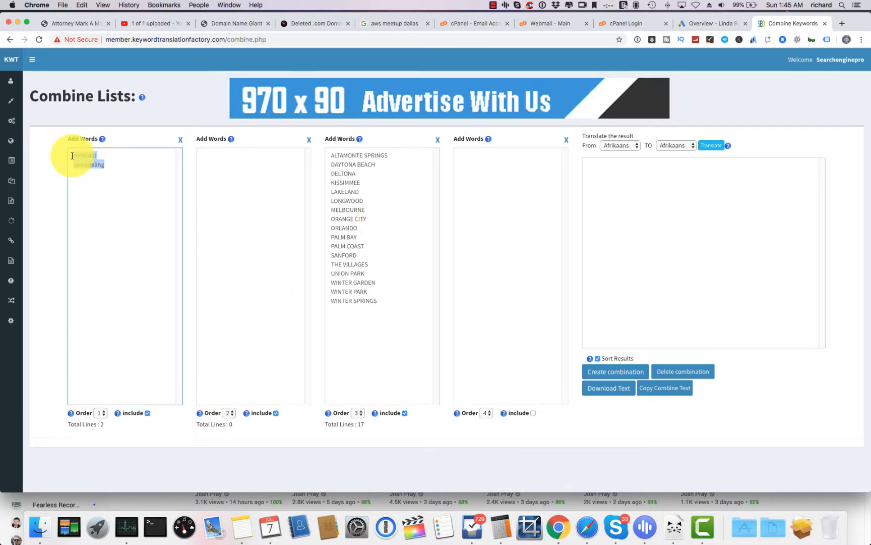
{"action": "key", "text": "super+x"}
{"action": "left_click", "coordinate": [215, 165]}
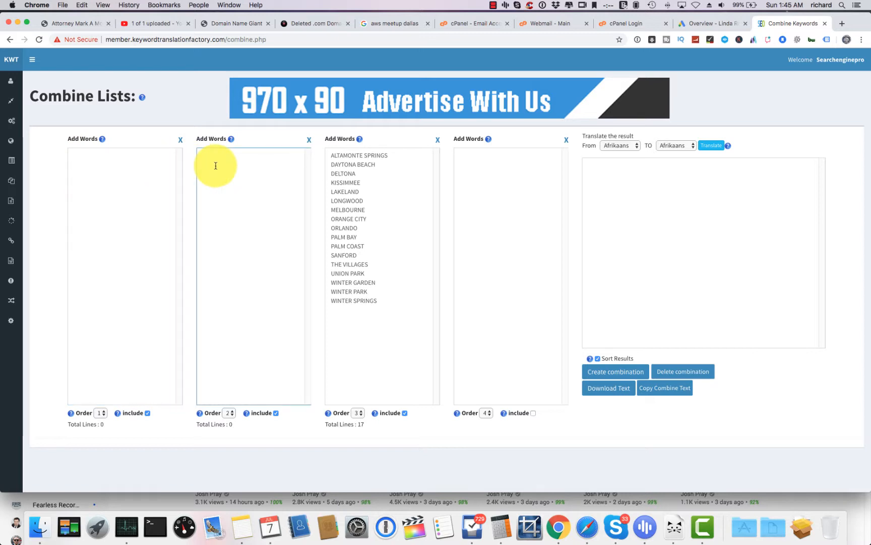
{"action": "key", "text": "super+v"}
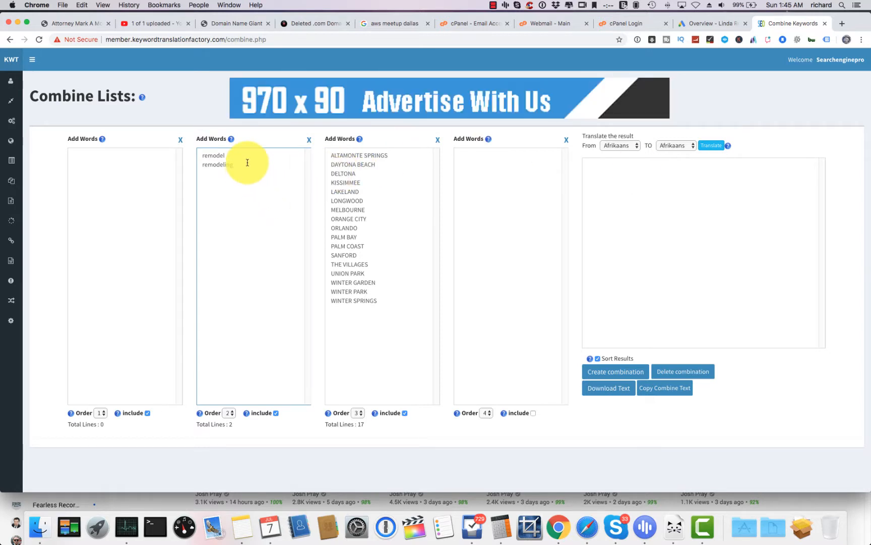
{"action": "key", "text": "Return"}
{"action": "type", "text": "renovation"}
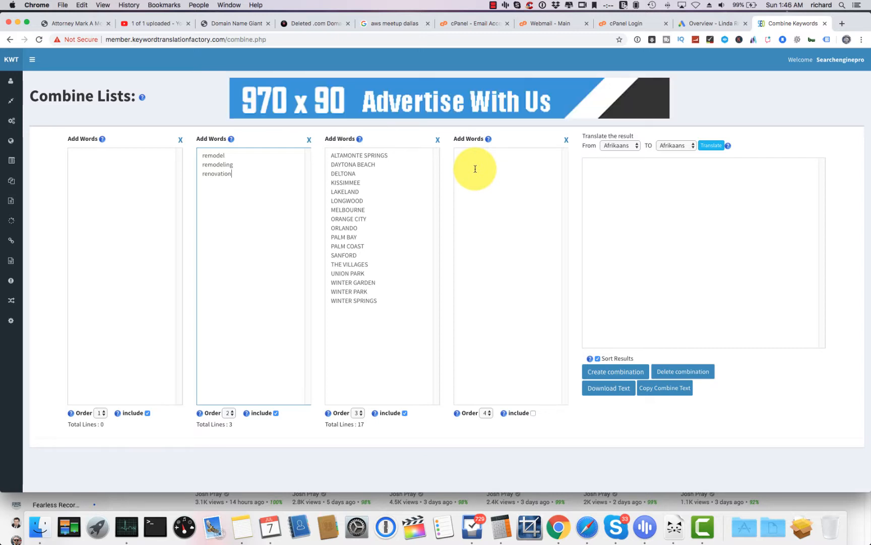
Enter an asterisk (*) as the only entry in the first word list.
{"action": "left_click", "coordinate": [121, 179]}
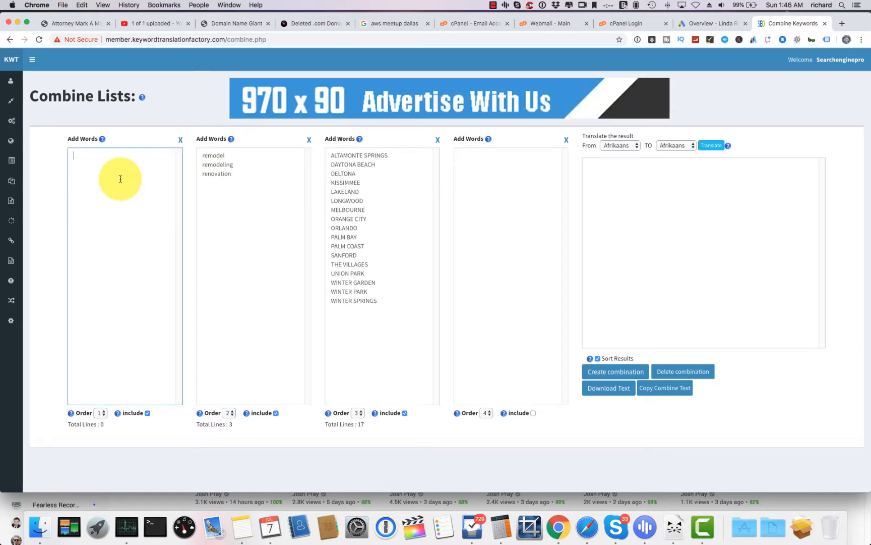
{"action": "type", "text": "*"}
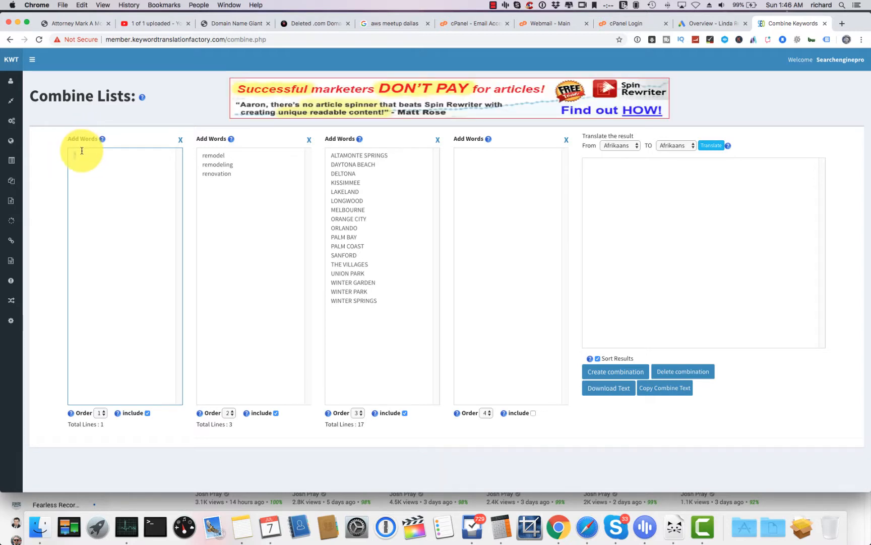
{"action": "left_click_drag", "start_coordinate": [81, 151], "coordinate": [186, 195]}
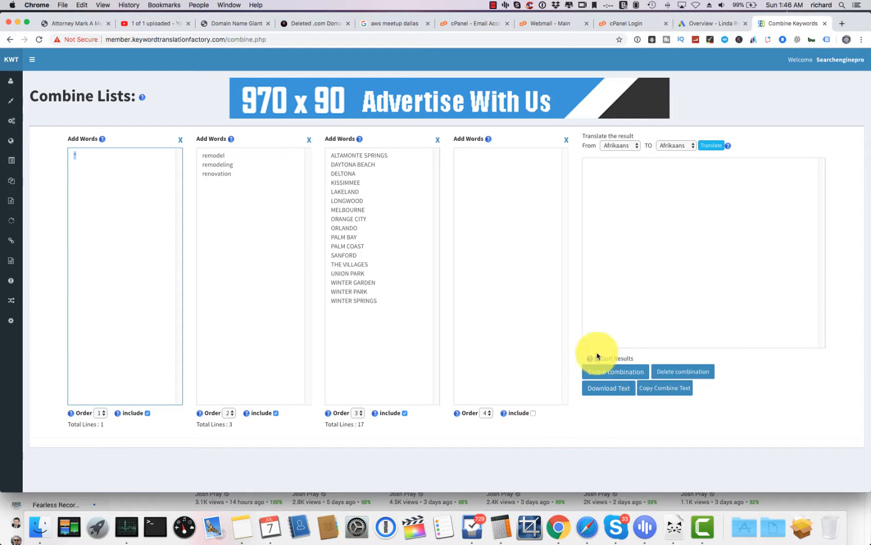
Create the keyword combinations from the three filled lists and copy the combined text.
{"action": "left_click", "coordinate": [608, 373]}
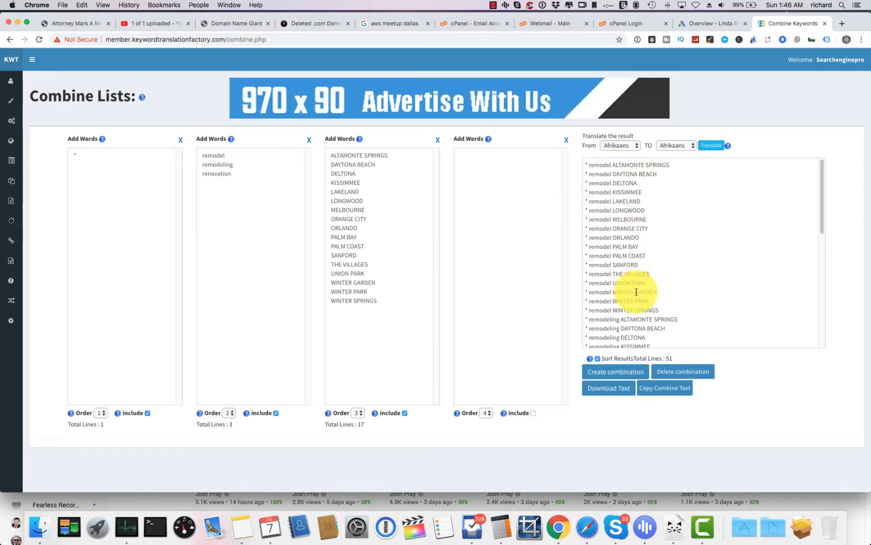
{"action": "left_click", "coordinate": [658, 397]}
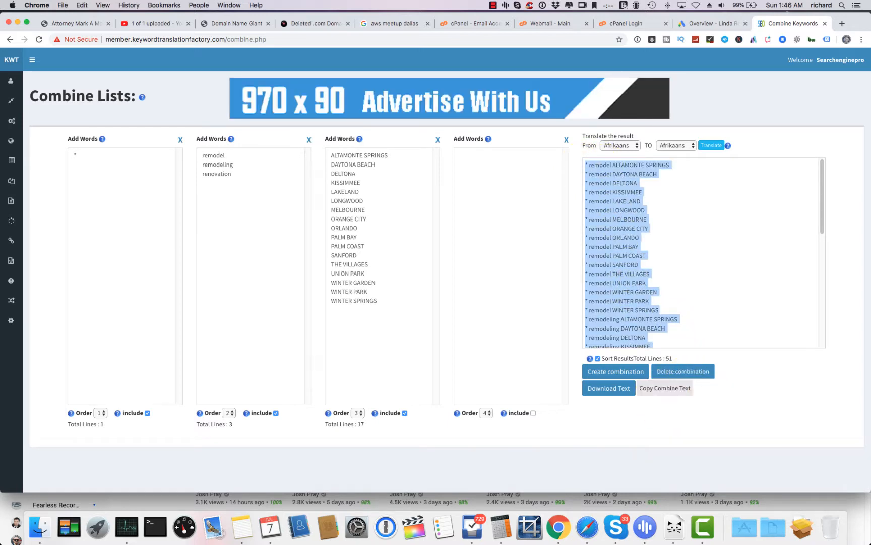
{"action": "left_click", "coordinate": [676, 527]}
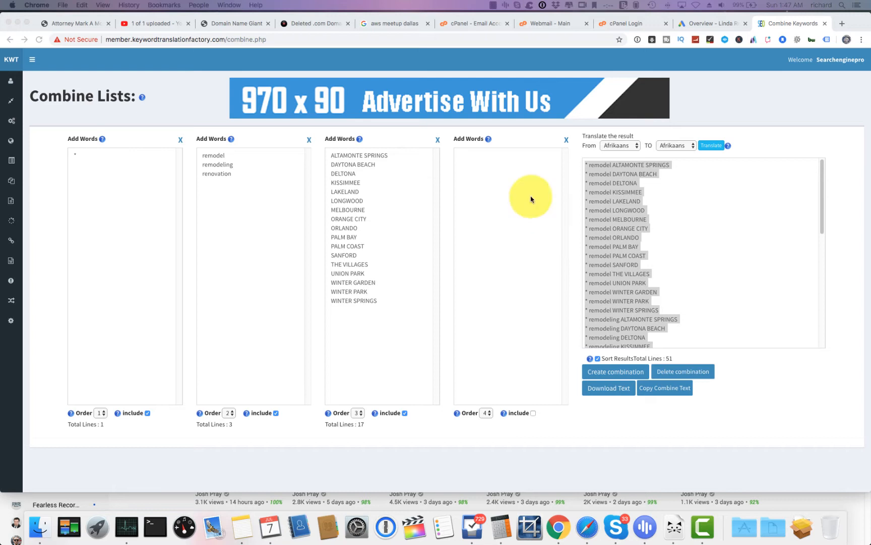
{"action": "left_click", "coordinate": [494, 6]}
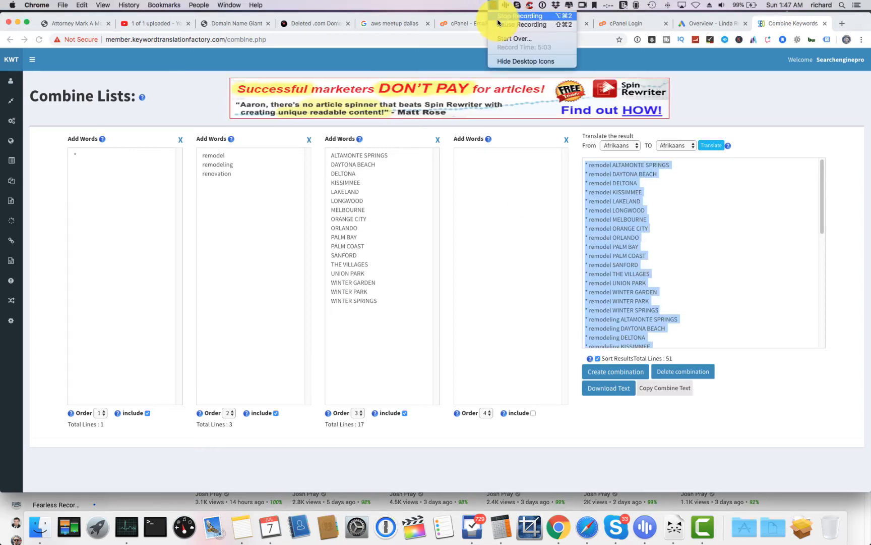